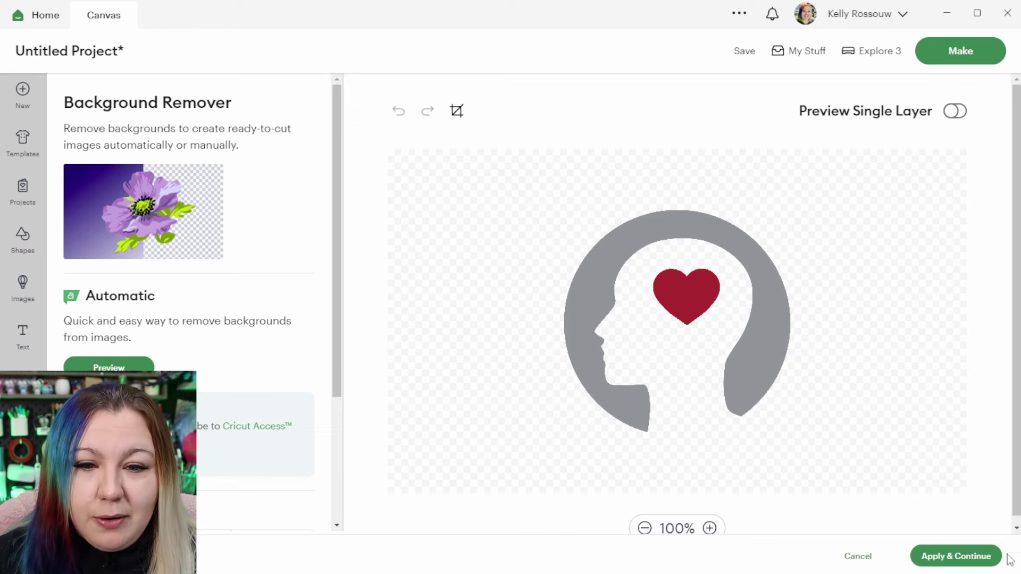
Accept the image without removing its background and convert the upload to a Flat Graphic.
{"action": "left_click", "coordinate": [945, 557]}
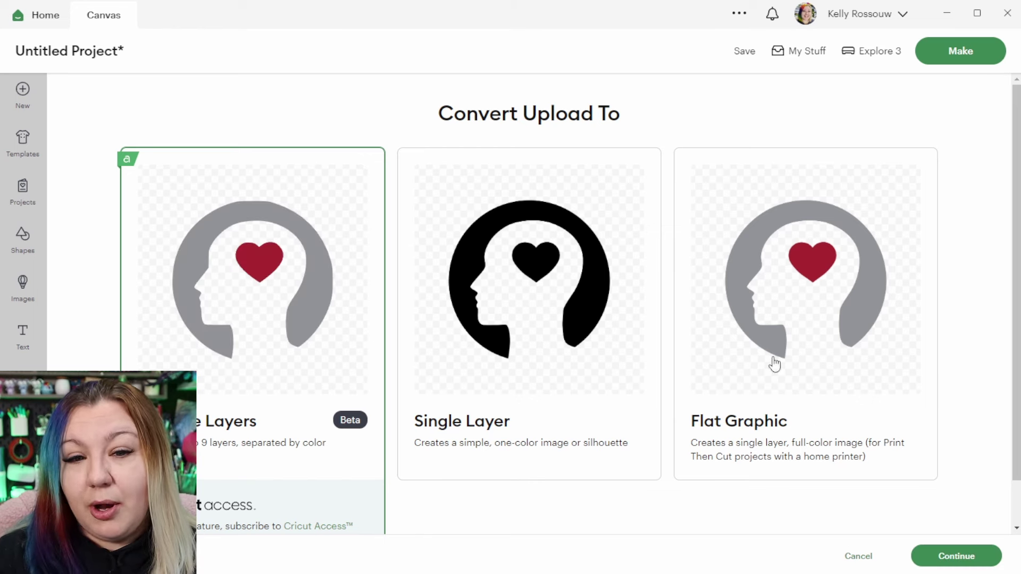
{"action": "left_click", "coordinate": [787, 335]}
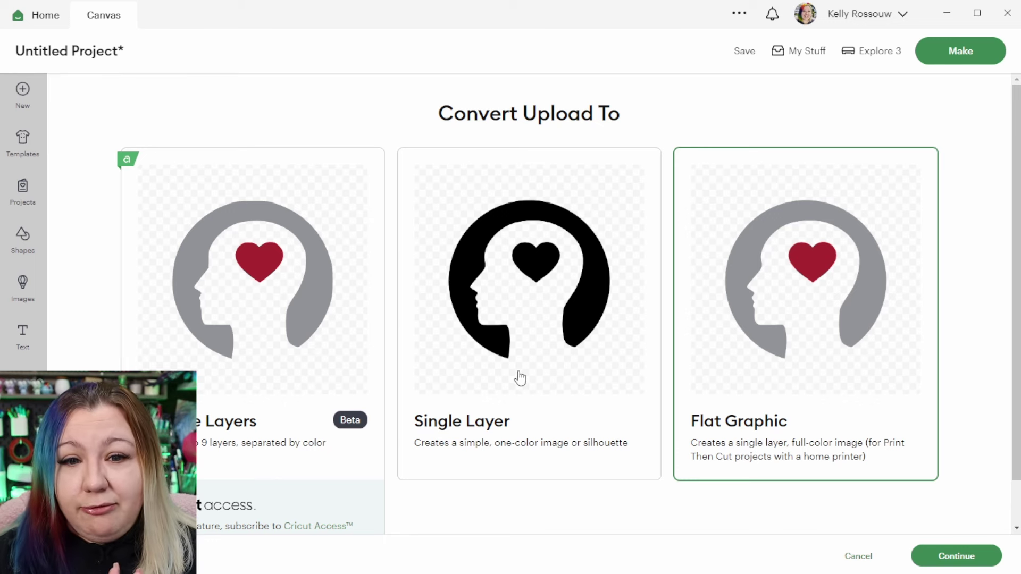
{"action": "left_click", "coordinate": [952, 566]}
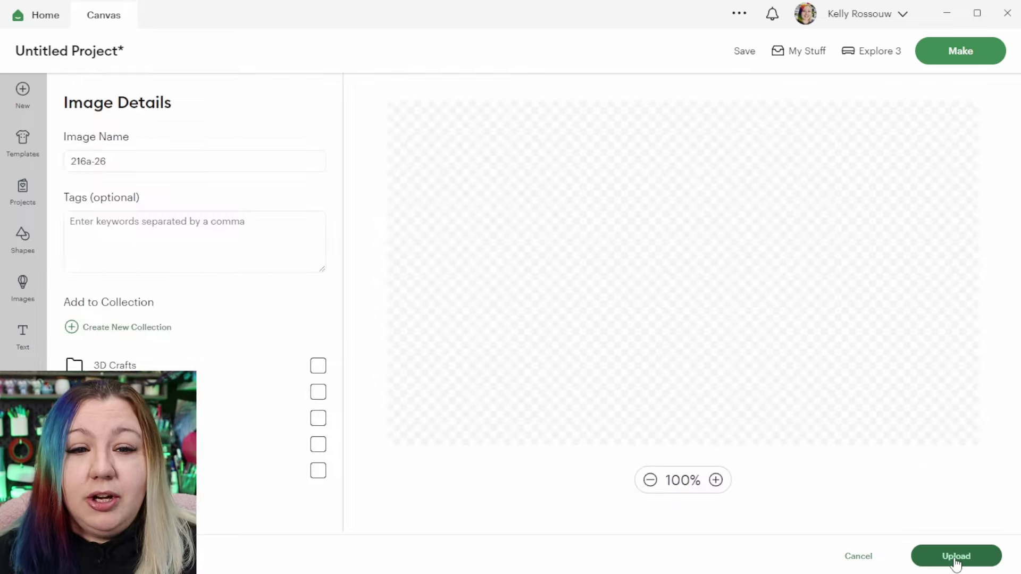
Name the image "brain and heart" and upload it.
{"action": "left_click", "coordinate": [102, 158]}
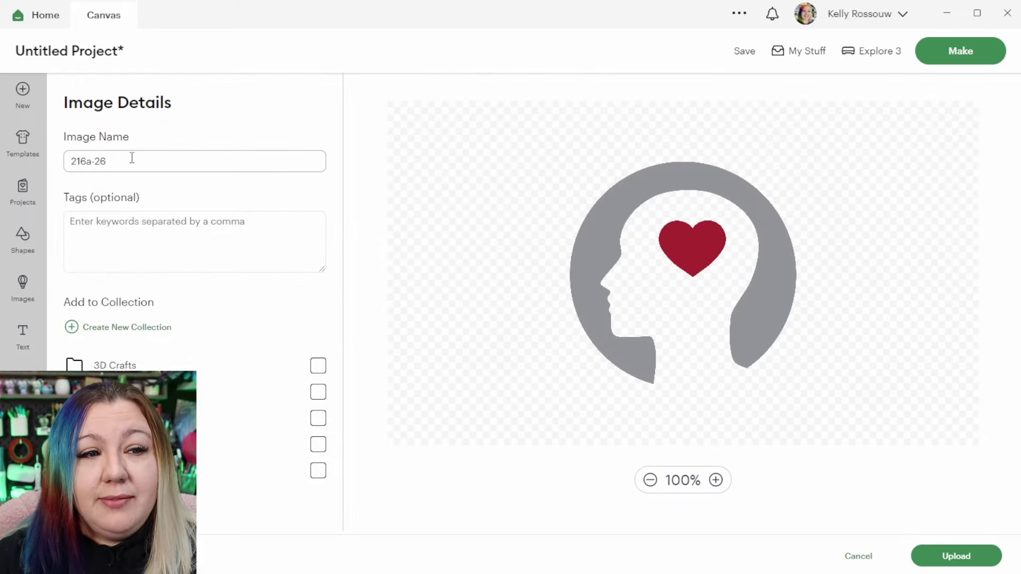
{"action": "key", "text": "ctrl+a"}
{"action": "type", "text": "brain and heart"}
{"action": "left_click", "coordinate": [948, 565]}
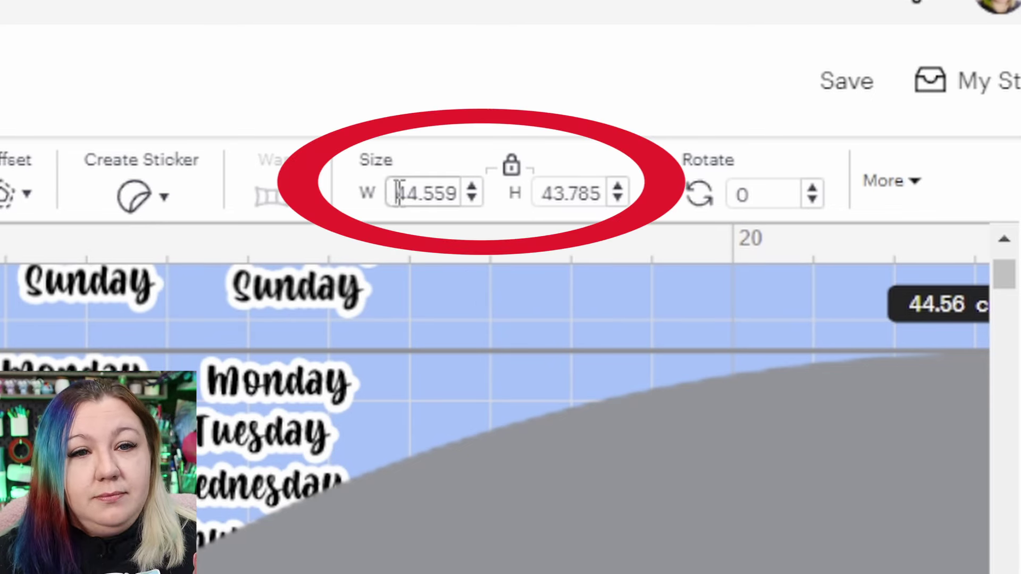
Set the brain and heart image's width to 0.5 cm and place it in the empty area below the weekday stickers.
{"action": "left_click_drag", "start_coordinate": [396, 192], "coordinate": [455, 193]}
{"action": "type", "text": "0.5"}
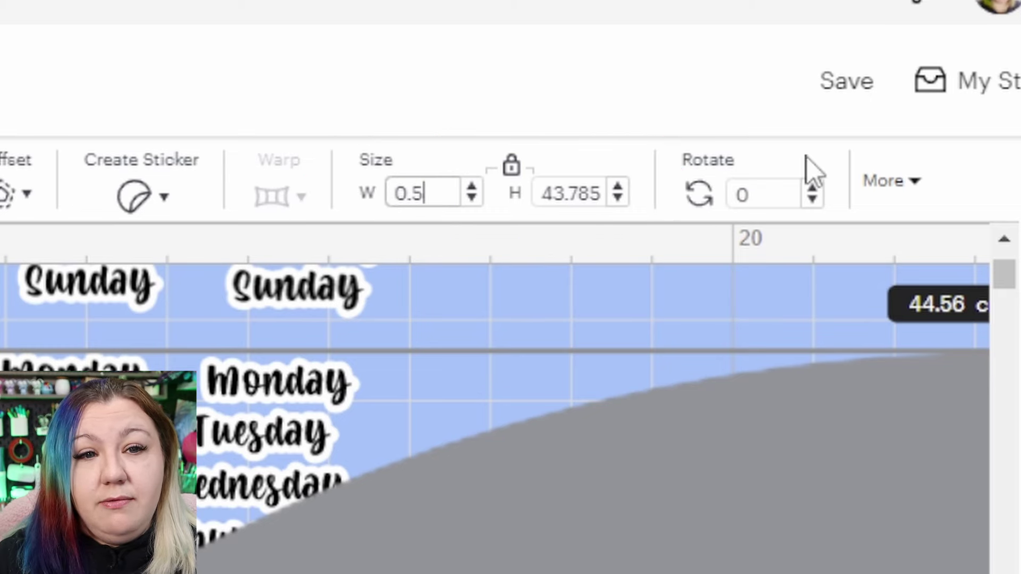
{"action": "key", "text": "Return"}
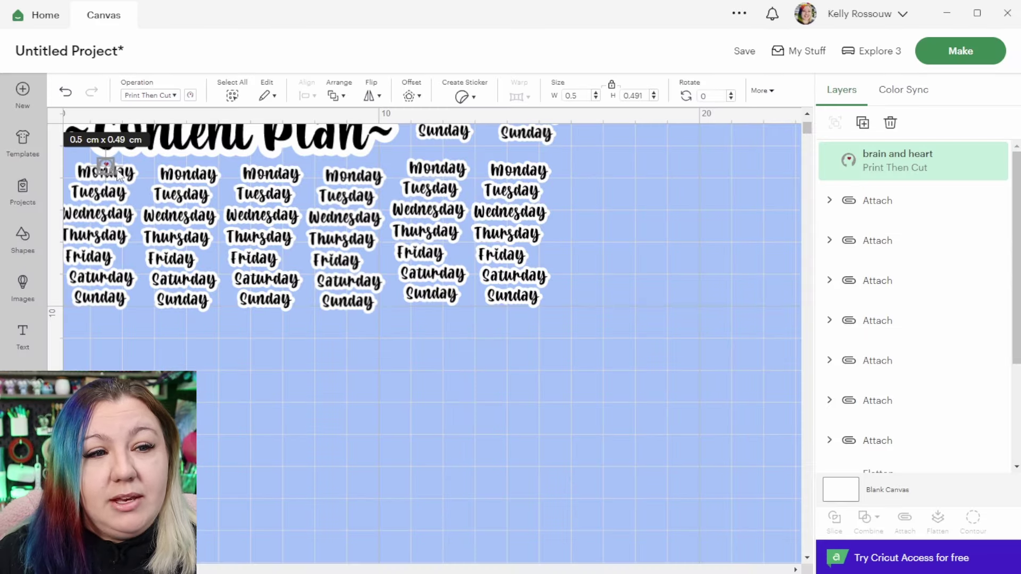
{"action": "left_click", "coordinate": [206, 372]}
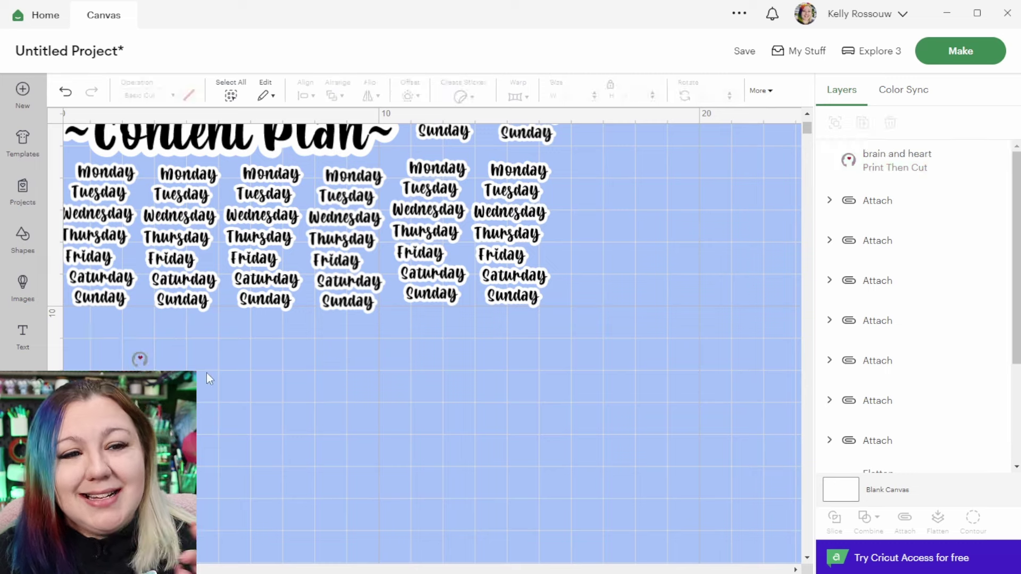
Try a 0.1 cm rounded offset around the brain and heart image, and delete the offset.
{"action": "scroll", "coordinate": [147, 366], "scroll_direction": "up", "scroll_amount": 5}
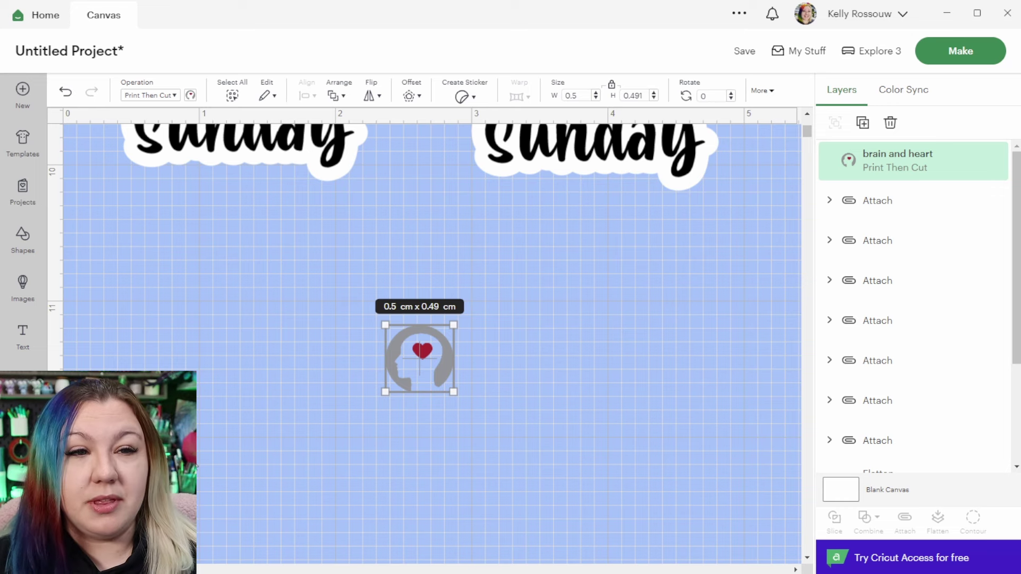
{"action": "left_click", "coordinate": [410, 97]}
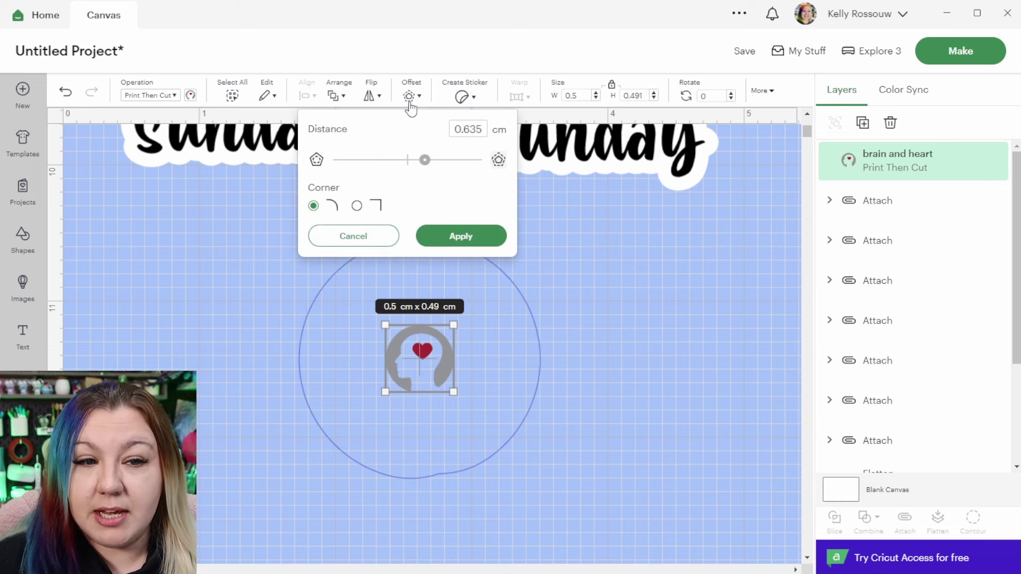
{"action": "left_click_drag", "start_coordinate": [426, 161], "coordinate": [414, 167]}
{"action": "left_click_drag", "start_coordinate": [462, 129], "coordinate": [482, 129]}
{"action": "type", "text": "1"}
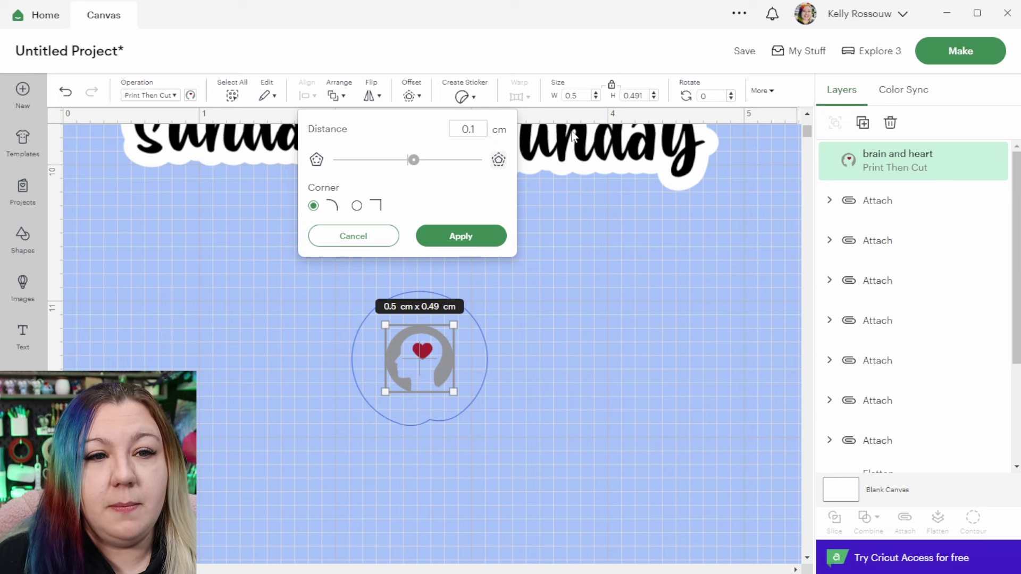
{"action": "left_click", "coordinate": [495, 248]}
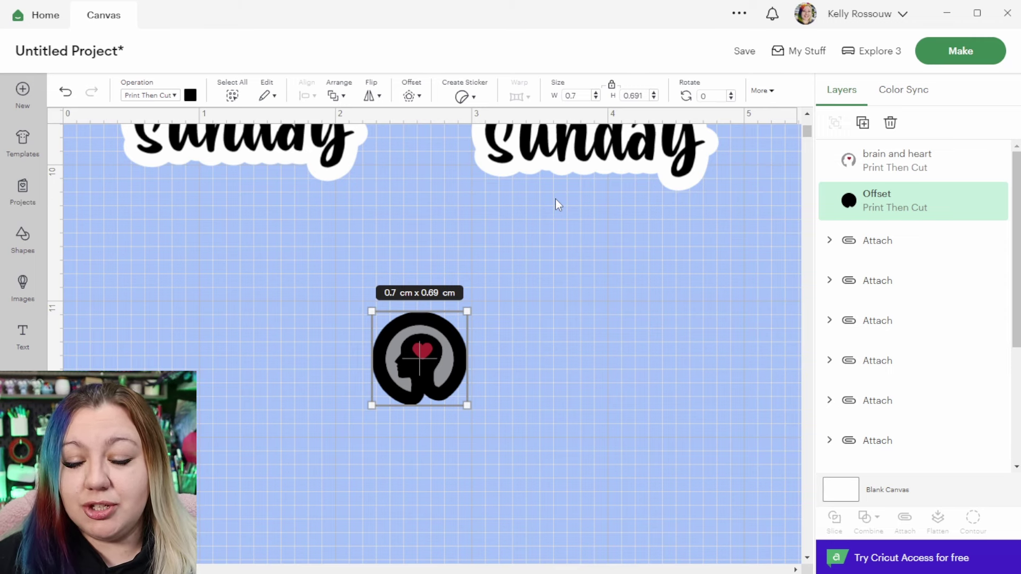
{"action": "key", "text": "Delete"}
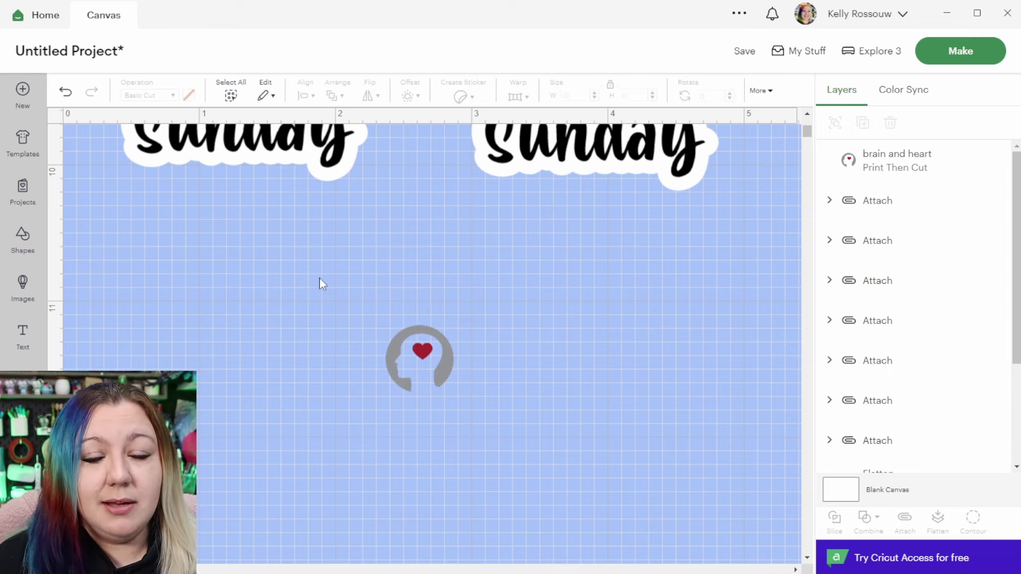
Add a circle shape and set its width to 0.6 cm.
{"action": "left_click", "coordinate": [24, 251]}
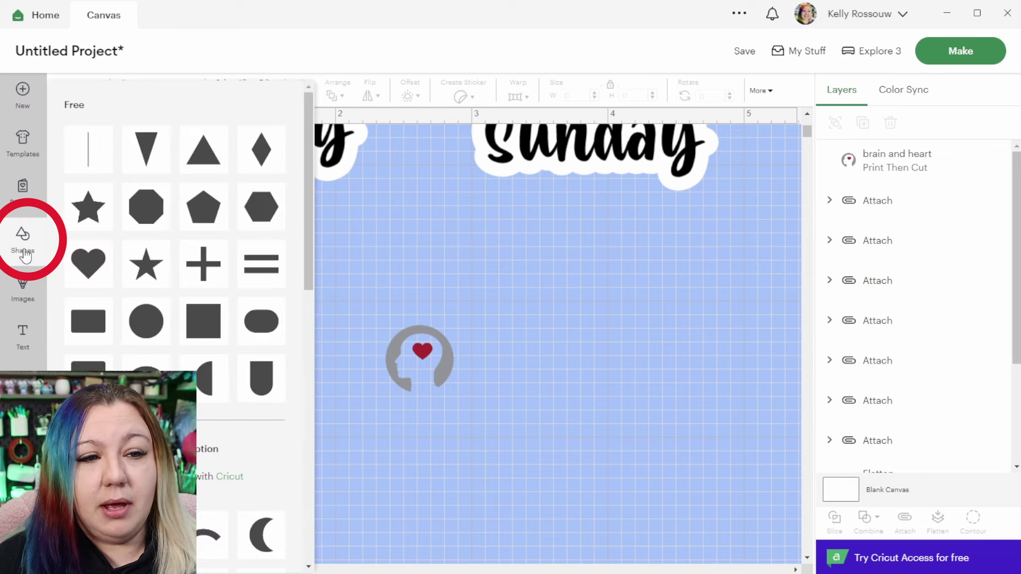
{"action": "left_click", "coordinate": [146, 330]}
{"action": "left_click", "coordinate": [573, 95]}
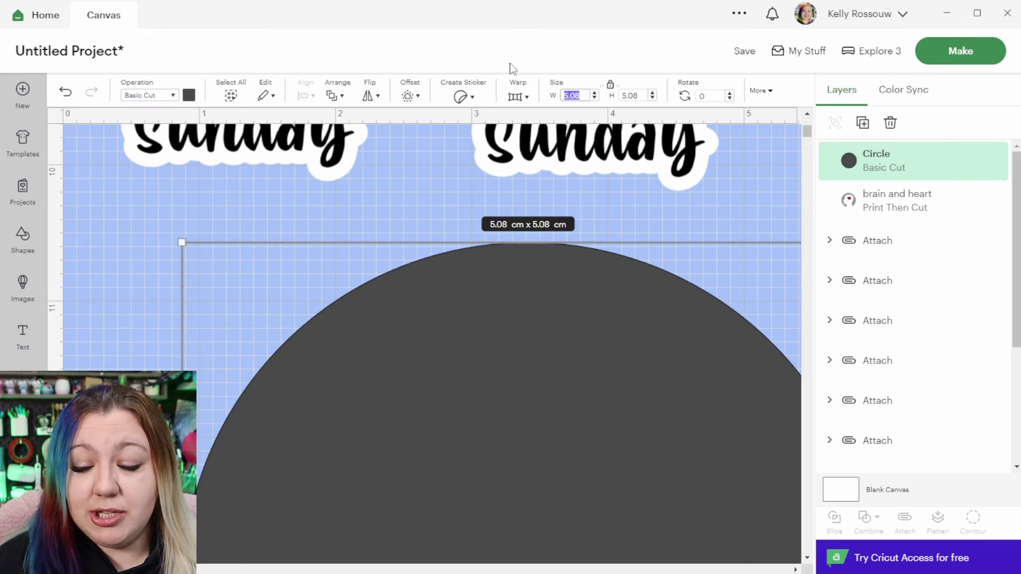
{"action": "type", "text": "0.6"}
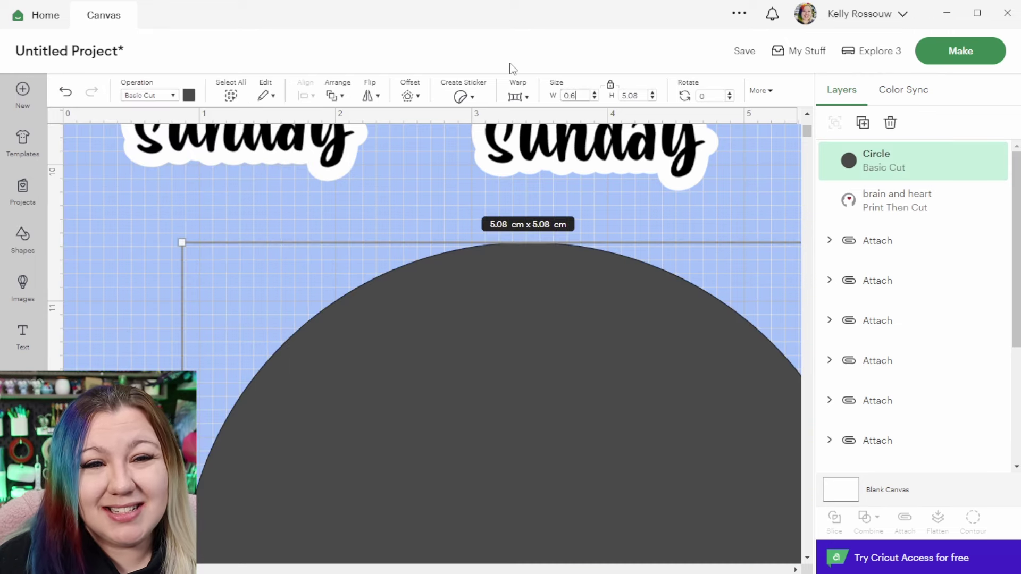
{"action": "key", "text": "Return"}
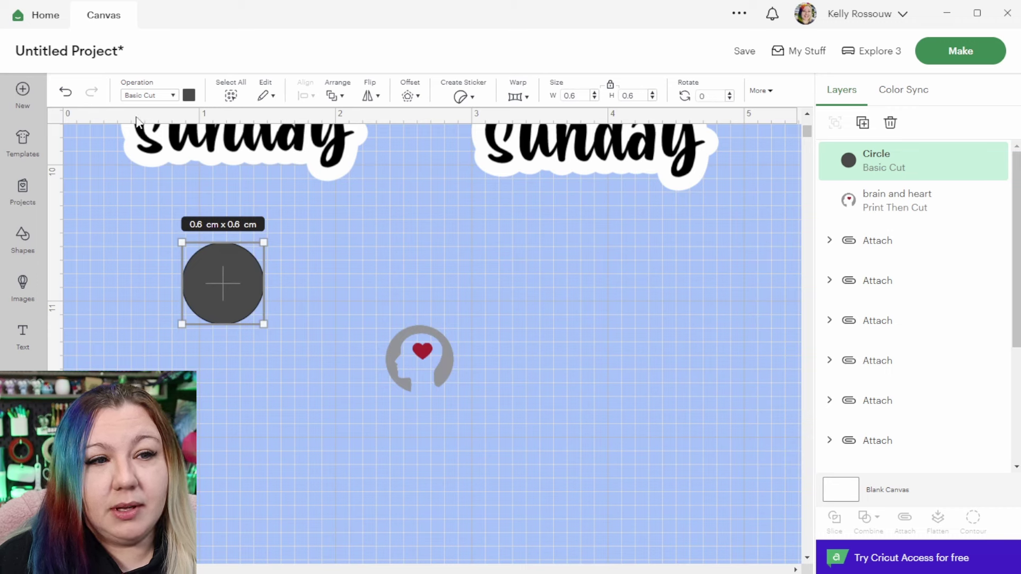
Color the circle white and position it behind the brain and heart image as a backing.
{"action": "left_click", "coordinate": [189, 95]}
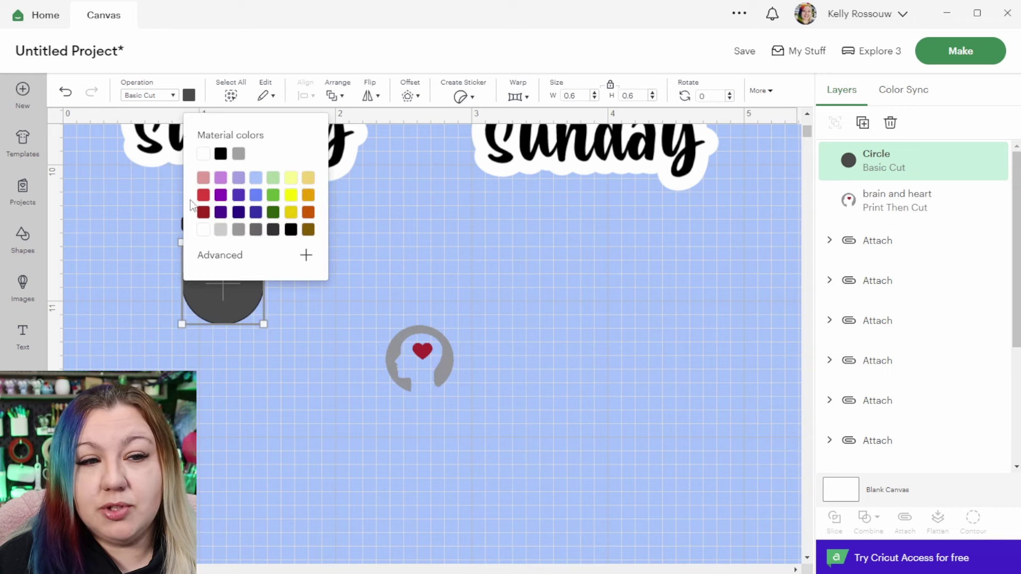
{"action": "left_click", "coordinate": [202, 231]}
{"action": "left_click_drag", "start_coordinate": [211, 302], "coordinate": [410, 382]}
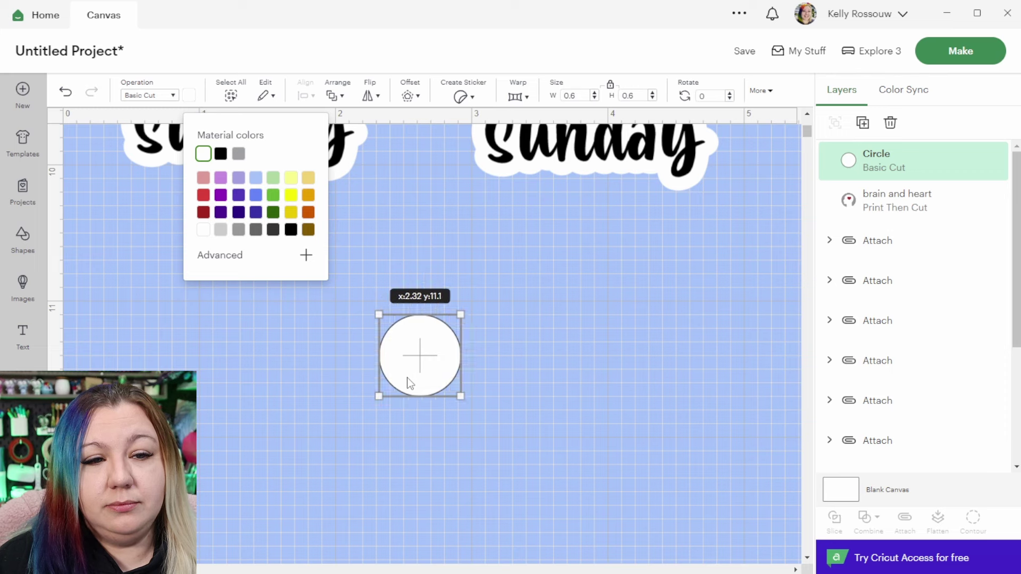
{"action": "right_click", "coordinate": [399, 356]}
{"action": "left_click", "coordinate": [432, 336]}
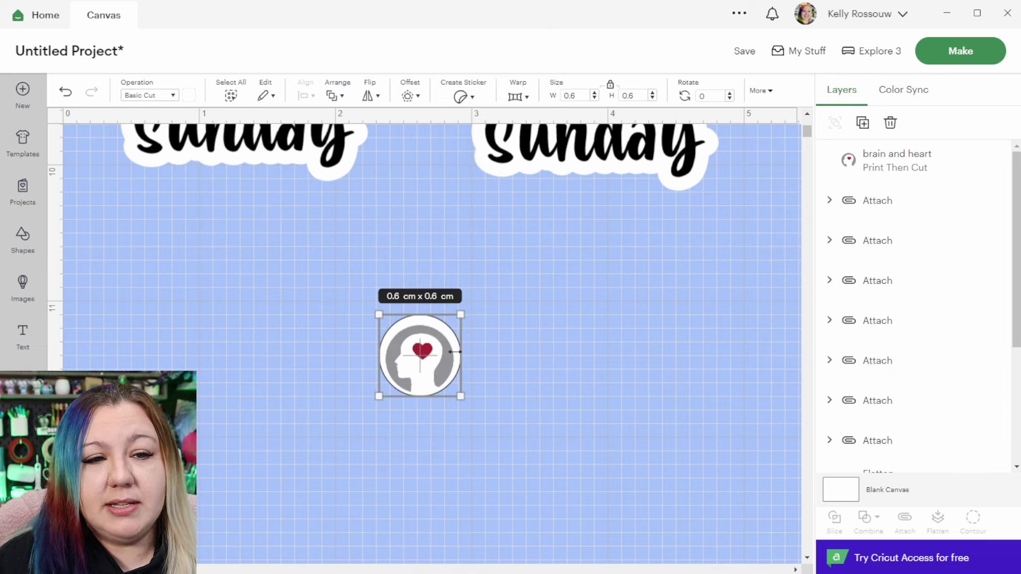
{"action": "left_click_drag", "start_coordinate": [431, 367], "coordinate": [429, 371]}
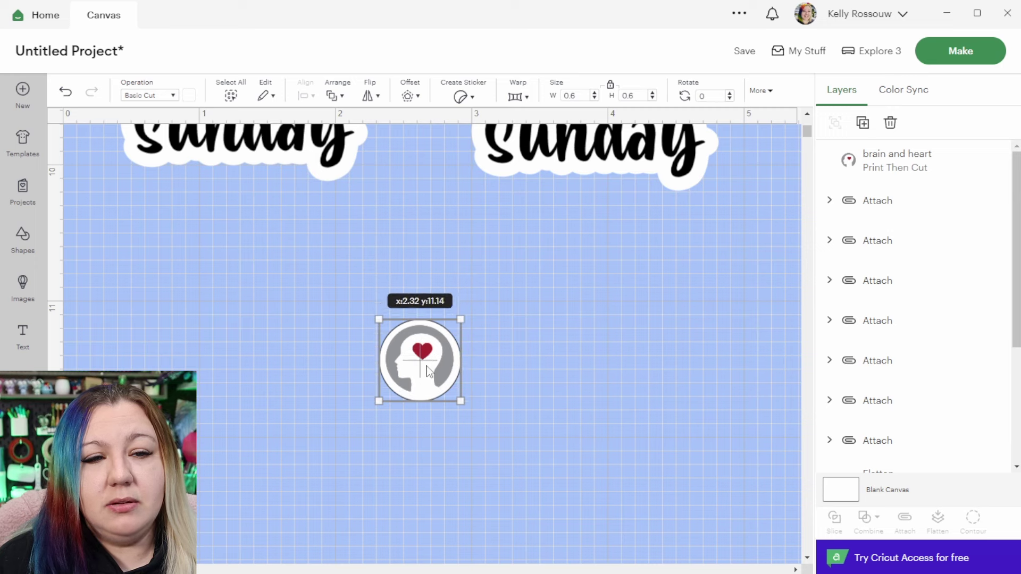
{"action": "left_click", "coordinate": [508, 367]}
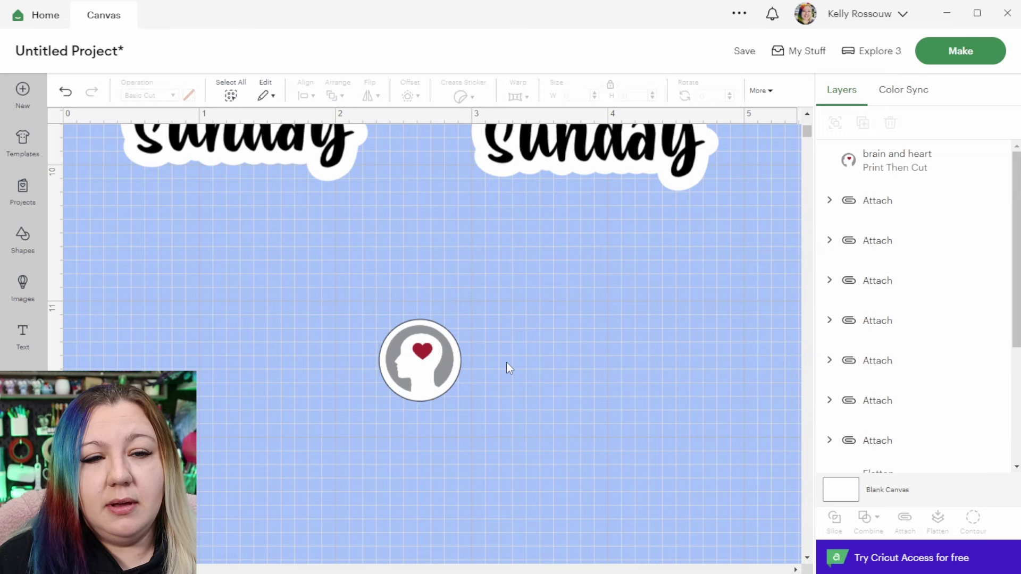
Center the brain and heart image and the white circle on each other.
{"action": "left_click", "coordinate": [425, 397]}
{"action": "left_click_drag", "start_coordinate": [509, 367], "coordinate": [381, 321]}
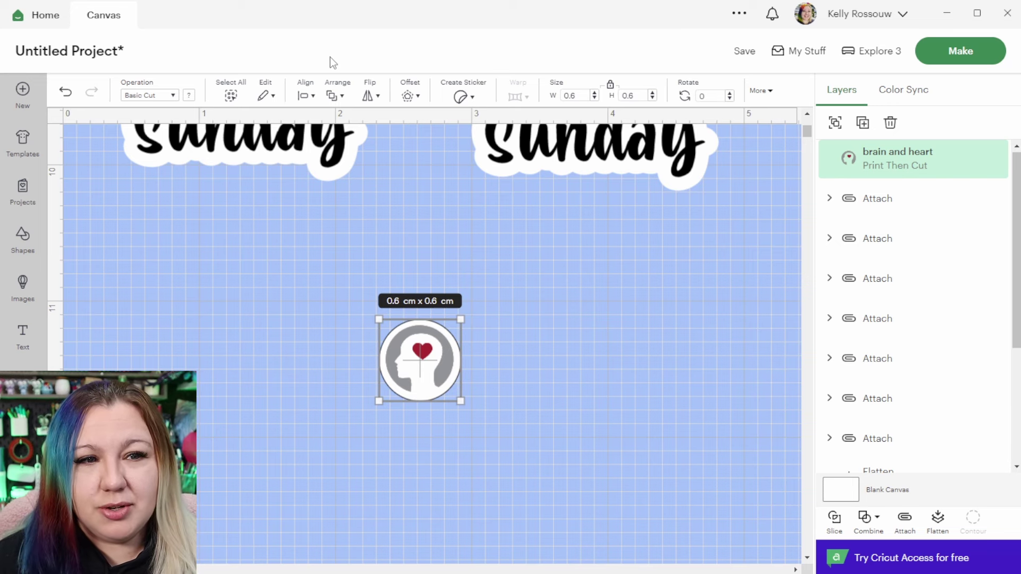
{"action": "left_click", "coordinate": [305, 95]}
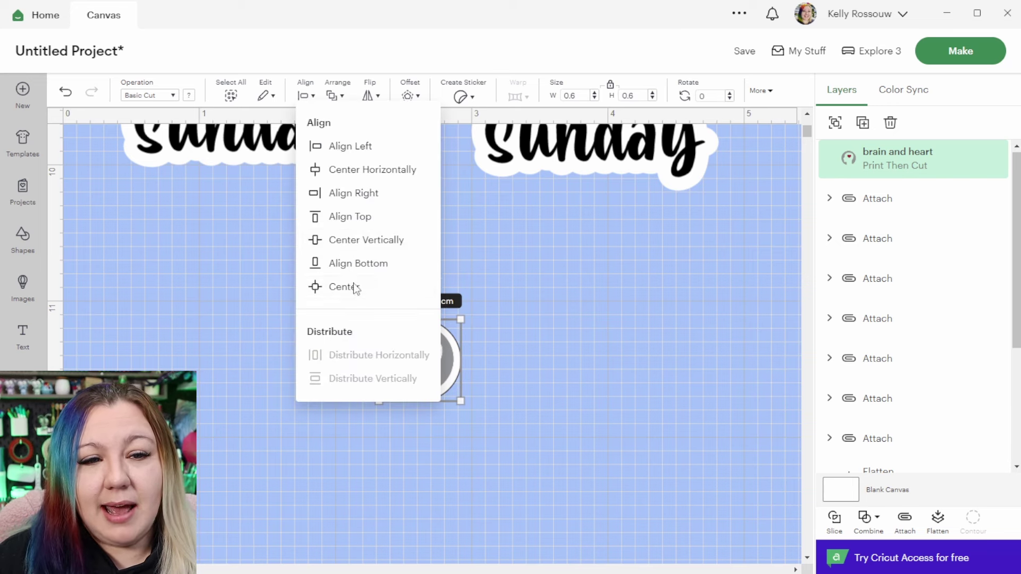
{"action": "left_click", "coordinate": [343, 287]}
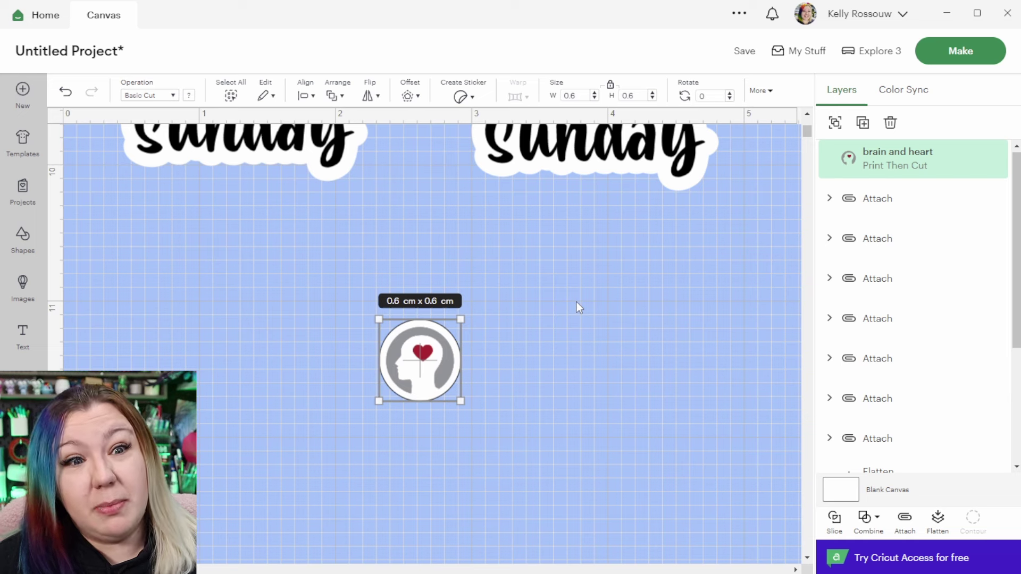
{"action": "left_click", "coordinate": [522, 348]}
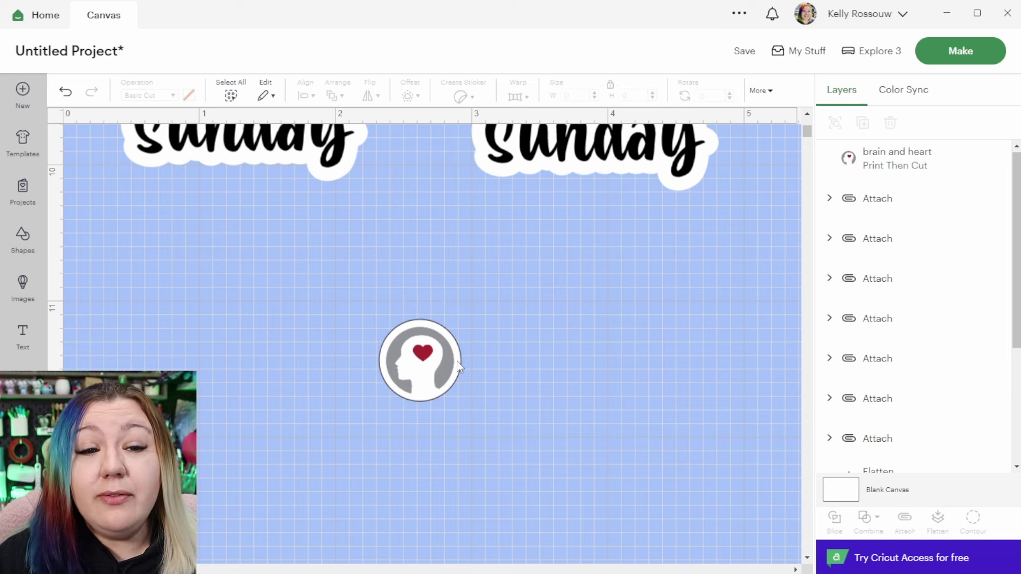
Enlarge the white circle to about 0.66 cm and center it with the brain and heart image again.
{"action": "left_click", "coordinate": [457, 361]}
{"action": "left_click_drag", "start_coordinate": [457, 407], "coordinate": [468, 411]}
{"action": "left_click_drag", "start_coordinate": [594, 372], "coordinate": [415, 355]}
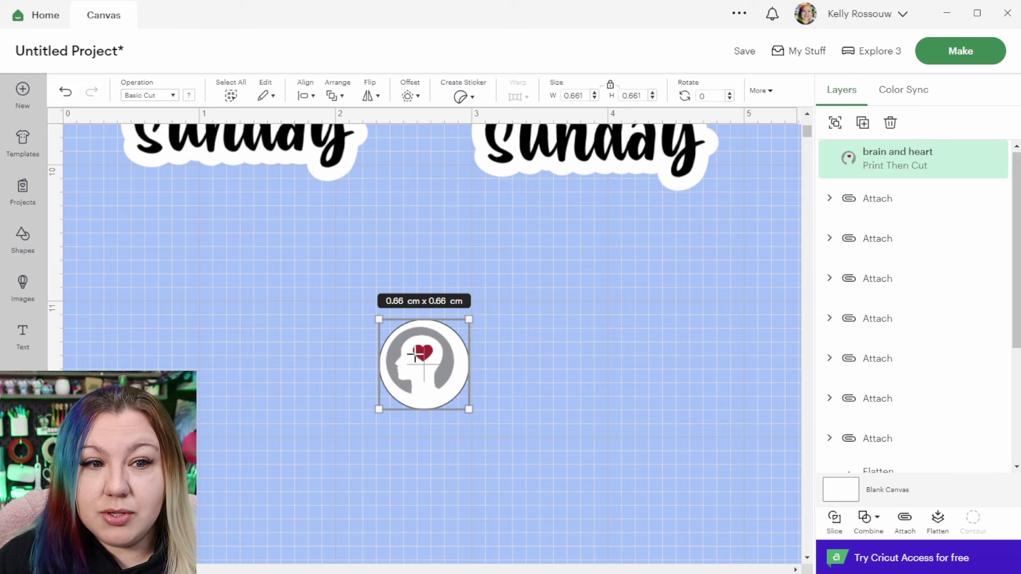
{"action": "left_click", "coordinate": [304, 96]}
{"action": "left_click", "coordinate": [339, 287]}
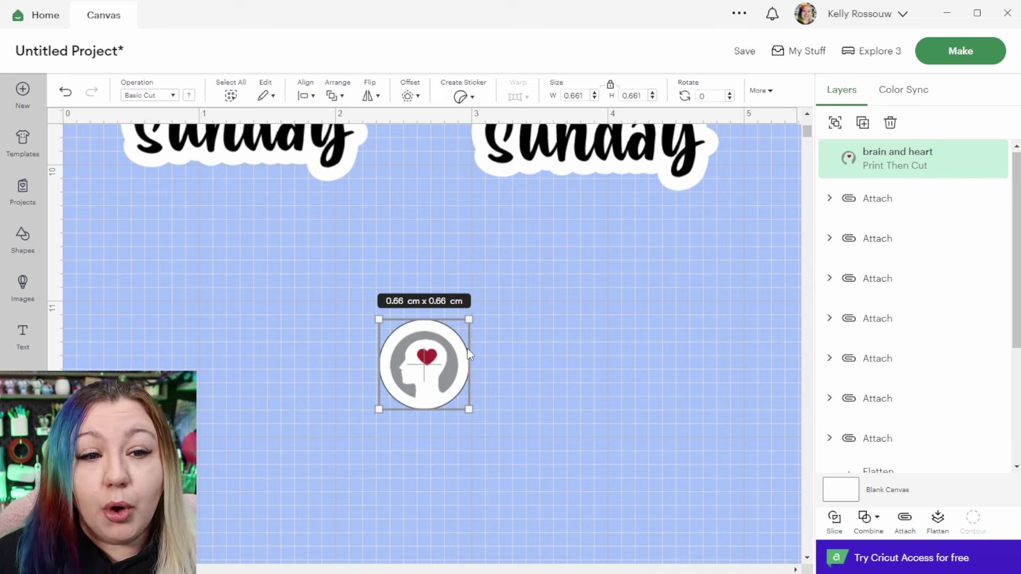
Flatten the image and circle into one sticker, and place it with a duplicate beside it just below the first Sunday sticker.
{"action": "left_click", "coordinate": [942, 525]}
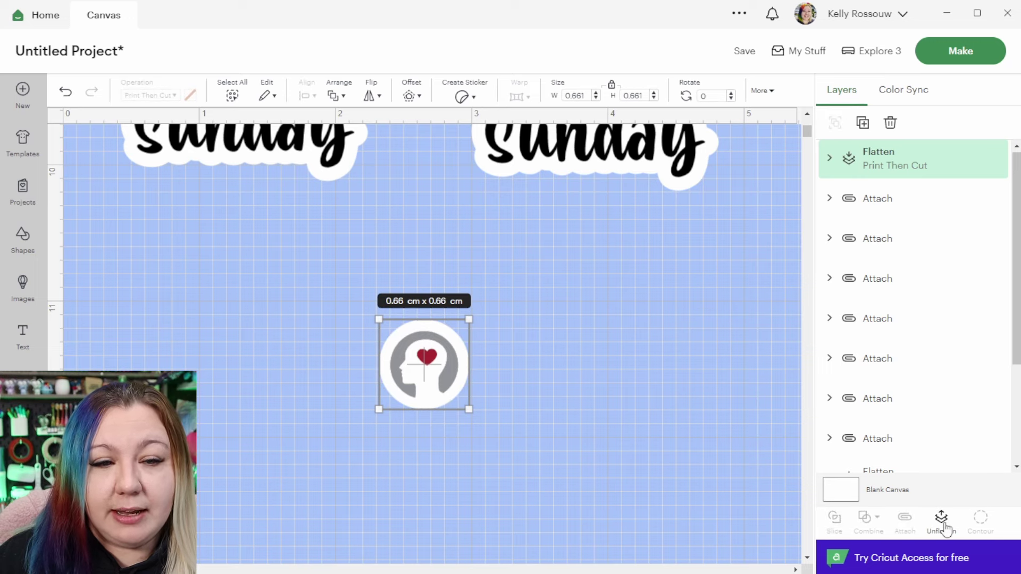
{"action": "left_click_drag", "start_coordinate": [410, 368], "coordinate": [122, 257]}
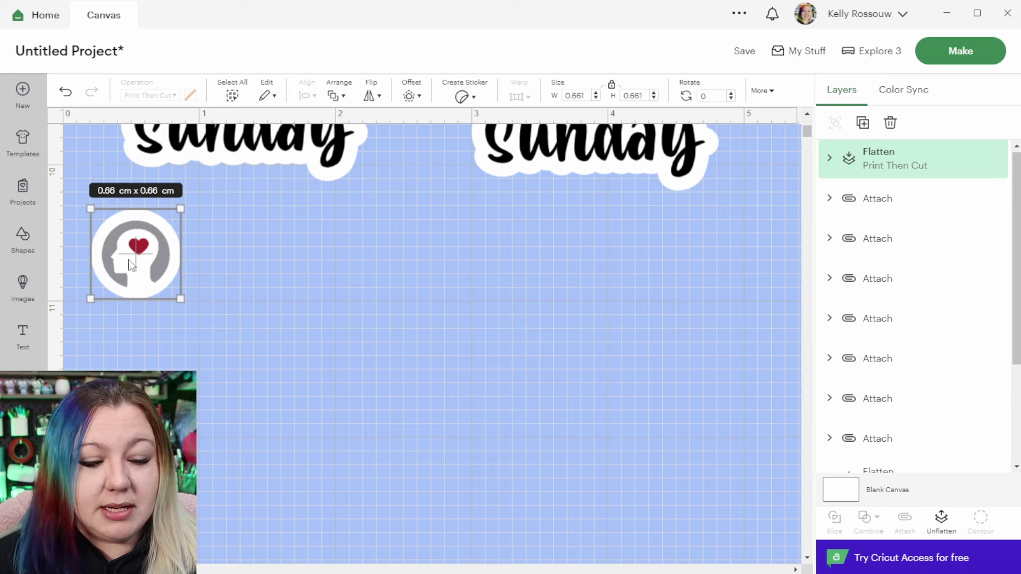
{"action": "right_click", "coordinate": [131, 265]}
{"action": "left_click", "coordinate": [198, 210]}
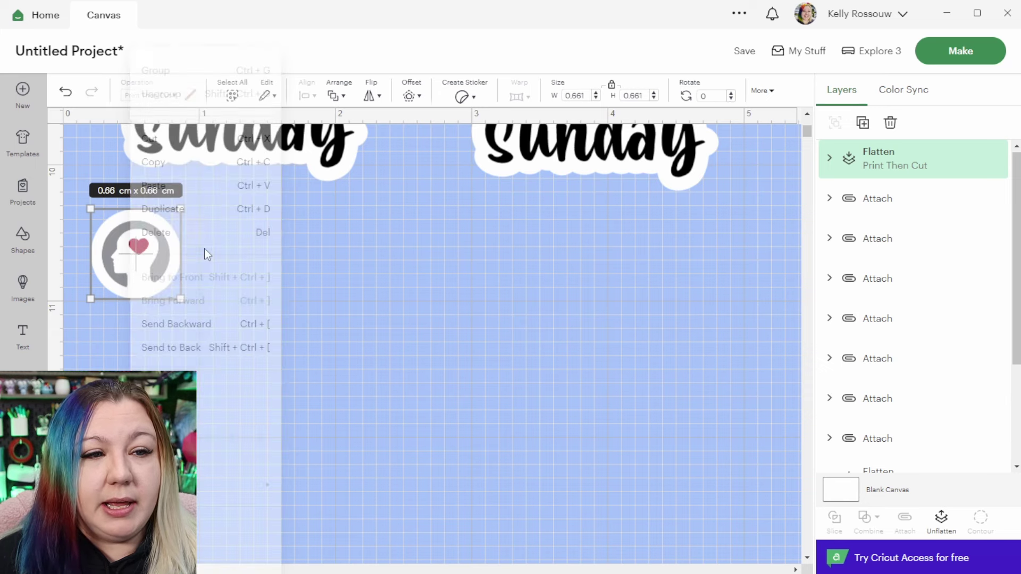
{"action": "left_click_drag", "start_coordinate": [248, 310], "coordinate": [233, 252]}
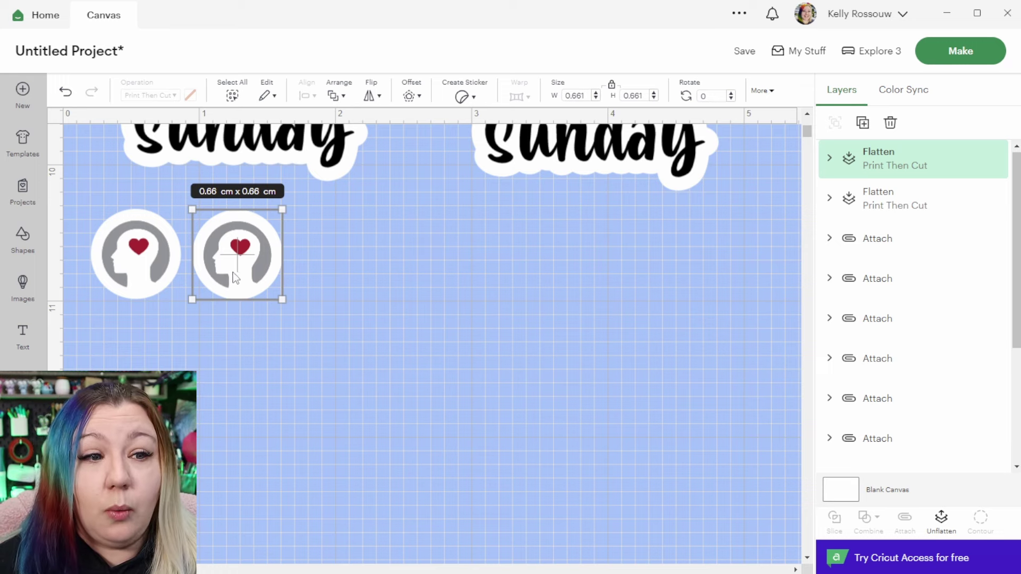
Duplicate the pair of icon stickers twice to extend the row to six, and select the whole row.
{"action": "left_click_drag", "start_coordinate": [325, 340], "coordinate": [63, 234]}
{"action": "right_click", "coordinate": [134, 256]}
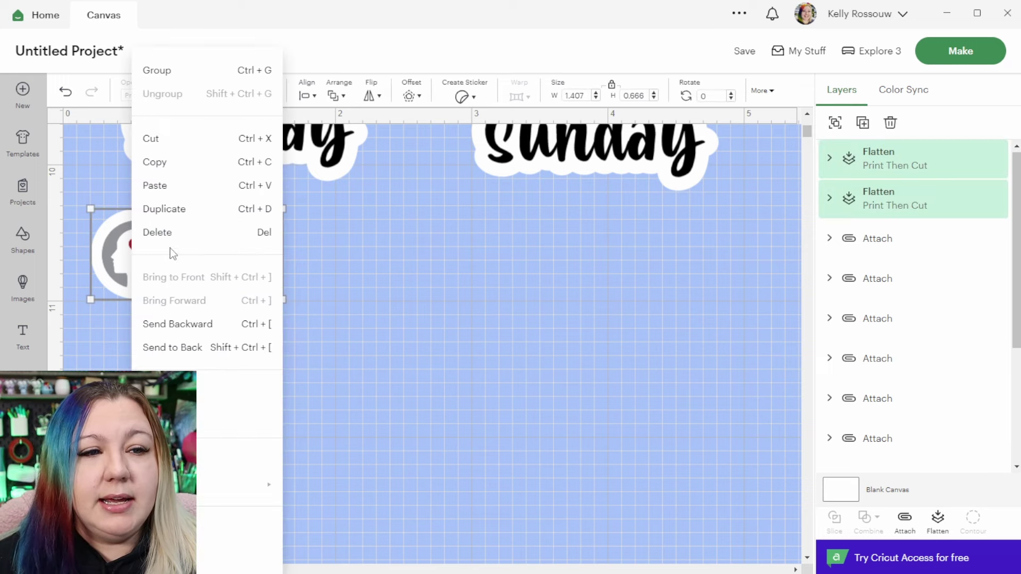
{"action": "left_click", "coordinate": [167, 207]}
{"action": "left_click_drag", "start_coordinate": [210, 288], "coordinate": [324, 255]}
{"action": "right_click", "coordinate": [325, 255]}
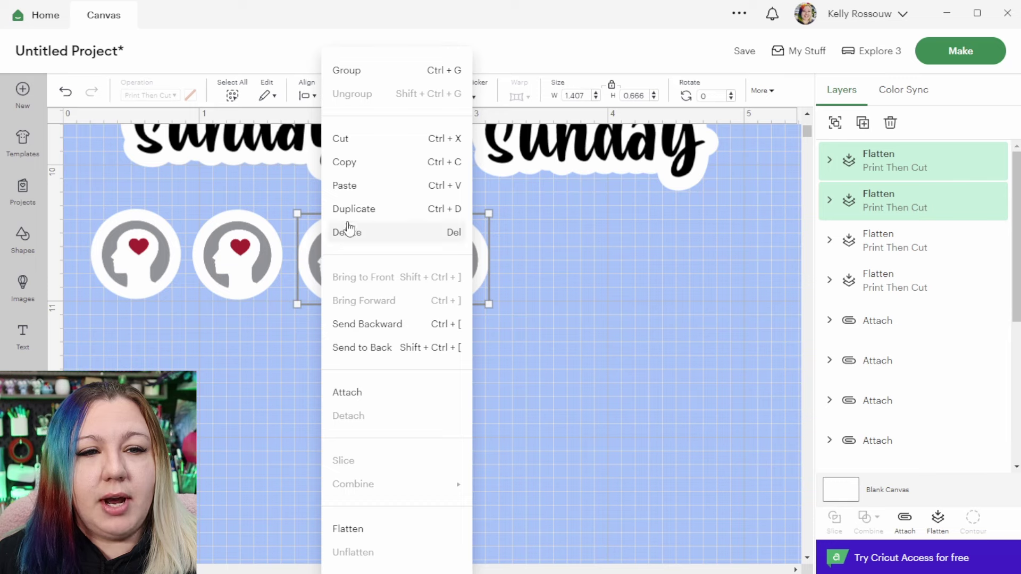
{"action": "left_click", "coordinate": [349, 207]}
{"action": "left_click_drag", "start_coordinate": [303, 314], "coordinate": [601, 261]}
{"action": "left_click_drag", "start_coordinate": [754, 366], "coordinate": [61, 194]}
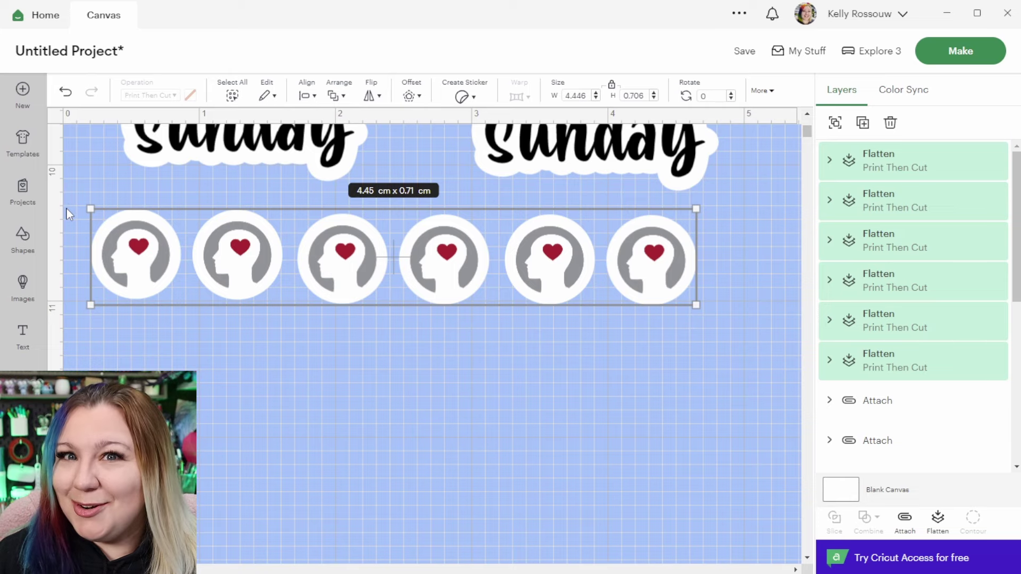
Center the six icon stickers vertically on one another and distribute them horizontally so the row is evenly spaced.
{"action": "left_click_drag", "start_coordinate": [735, 332], "coordinate": [117, 224]}
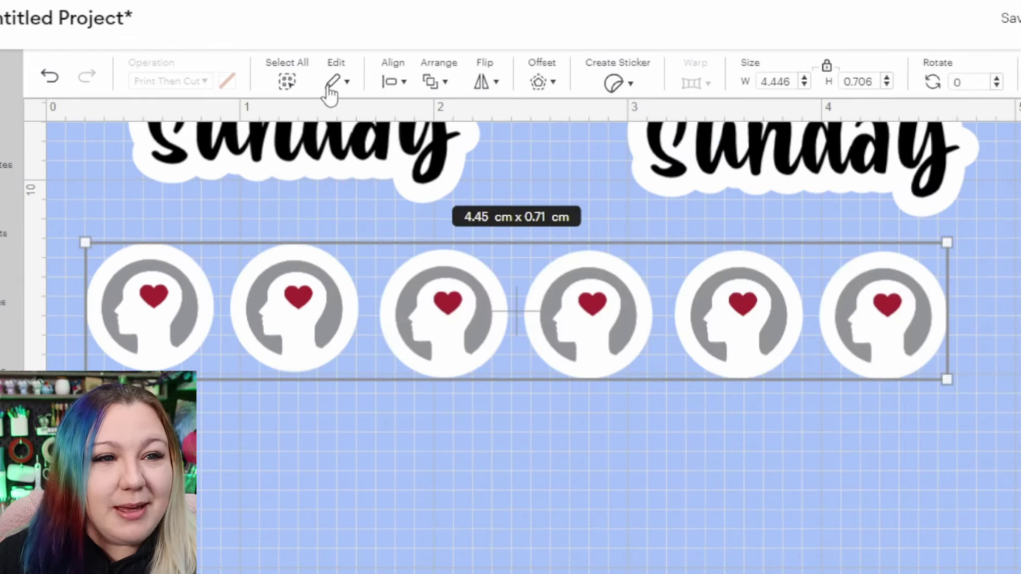
{"action": "left_click", "coordinate": [392, 85]}
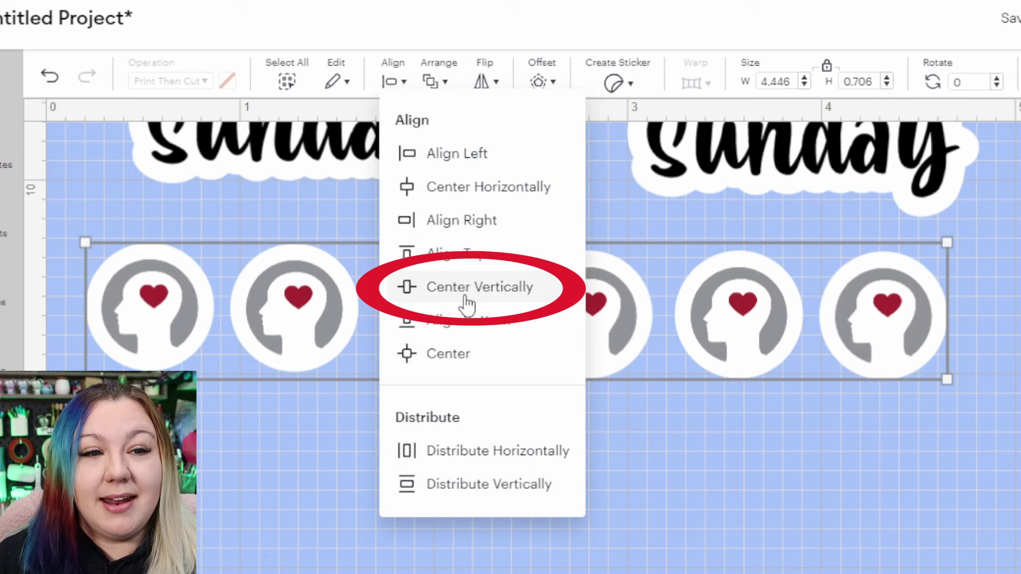
{"action": "left_click", "coordinate": [467, 297]}
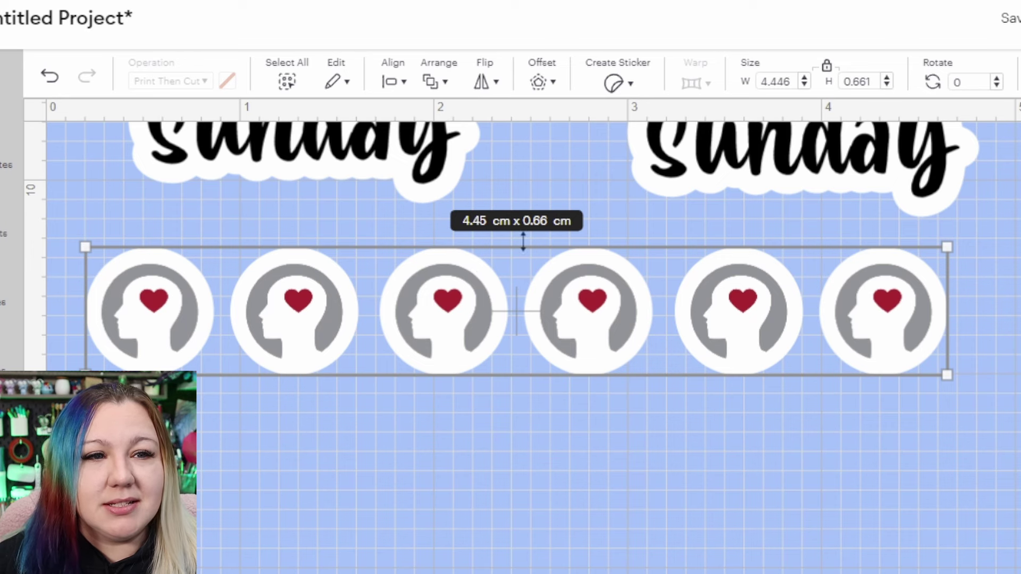
{"action": "left_click", "coordinate": [391, 86]}
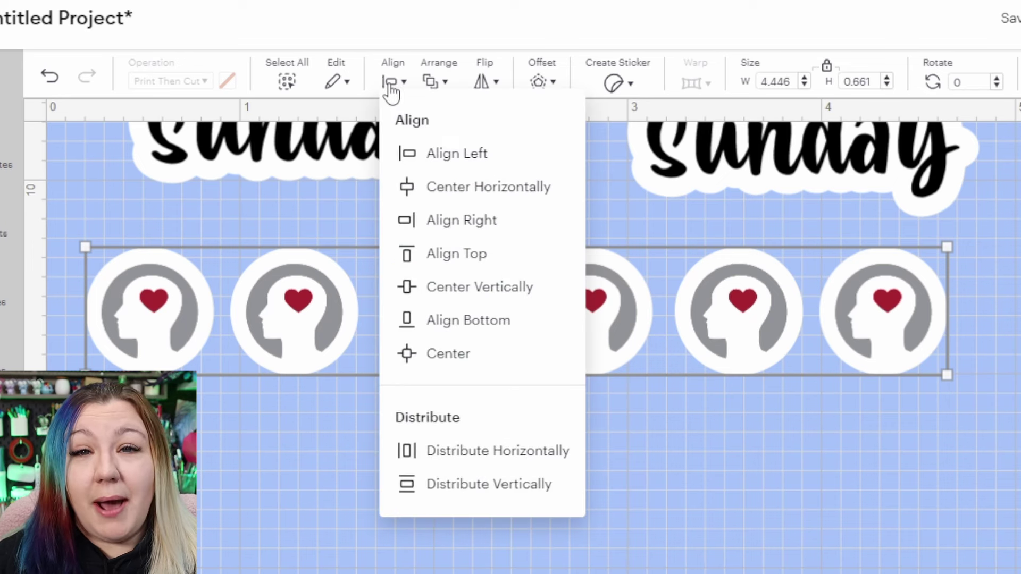
{"action": "left_click", "coordinate": [490, 467]}
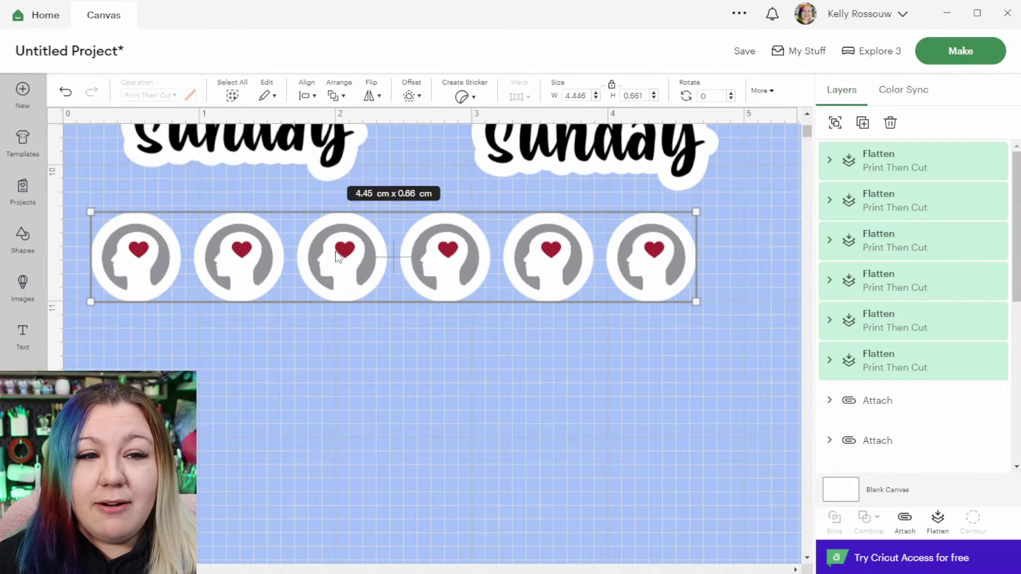
Duplicate the row of six icon stickers three times and stack the copies beneath it to form four rows.
{"action": "key", "text": "ctrl+d"}
{"action": "left_click_drag", "start_coordinate": [443, 313], "coordinate": [441, 431]}
{"action": "left_click_drag", "start_coordinate": [342, 341], "coordinate": [344, 462]}
{"action": "key", "text": "ctrl+d"}
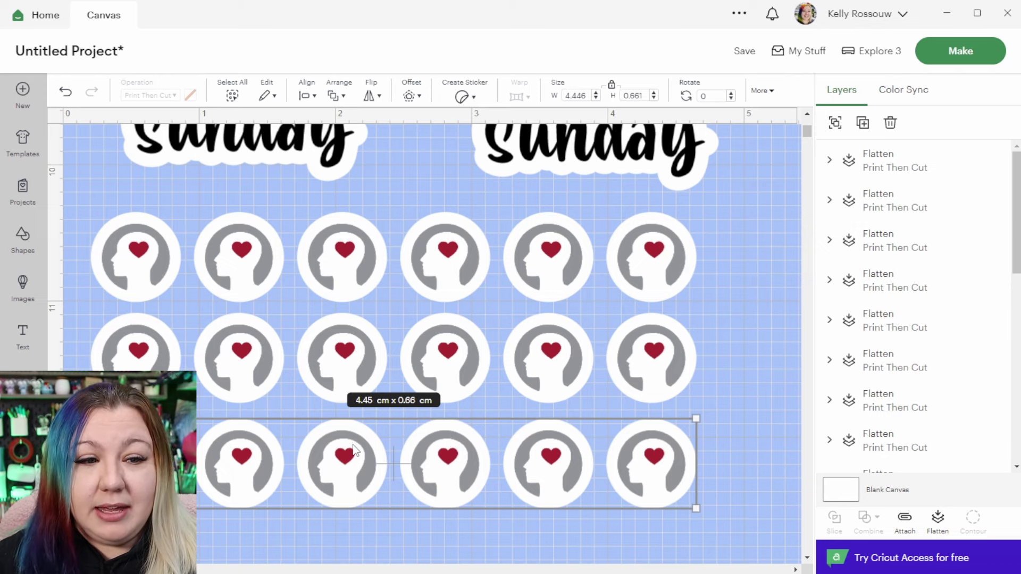
{"action": "scroll", "coordinate": [355, 440], "scroll_direction": "down", "scroll_amount": 3}
{"action": "left_click_drag", "start_coordinate": [335, 340], "coordinate": [337, 437]}
Add a copy of two icon rows directly below the fourth row to make six rows, and clear the selection.
{"action": "scroll", "coordinate": [351, 435], "scroll_direction": "down", "scroll_amount": 4}
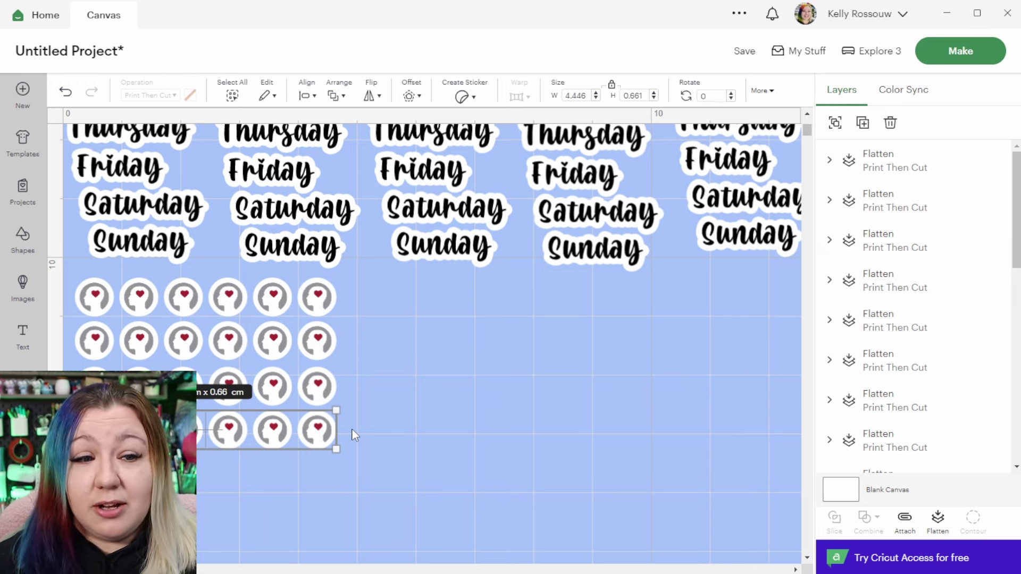
{"action": "key", "text": "ctrl+v"}
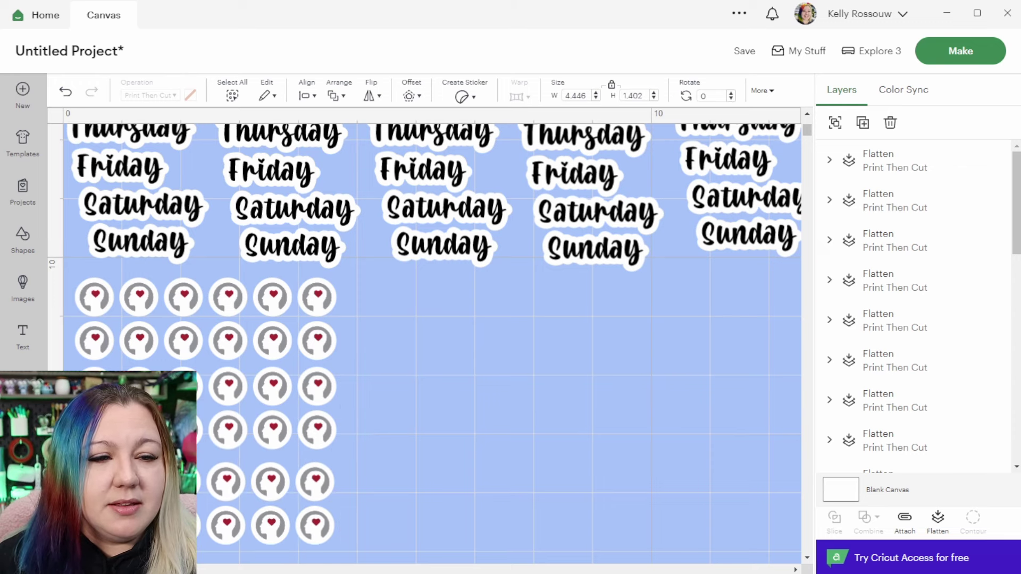
{"action": "key", "text": "Escape"}
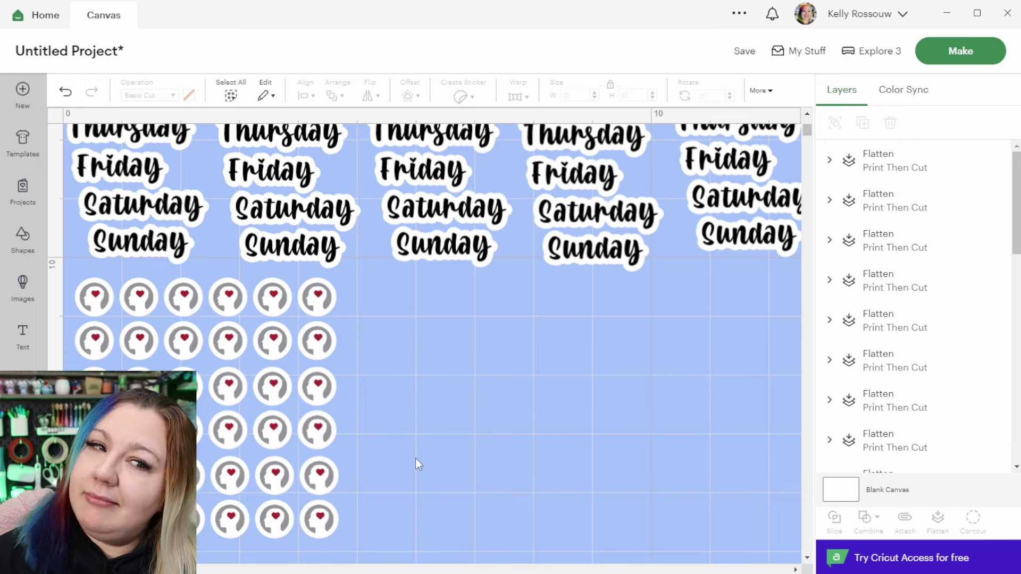
{"action": "scroll", "coordinate": [439, 462], "scroll_direction": "down", "scroll_amount": 5}
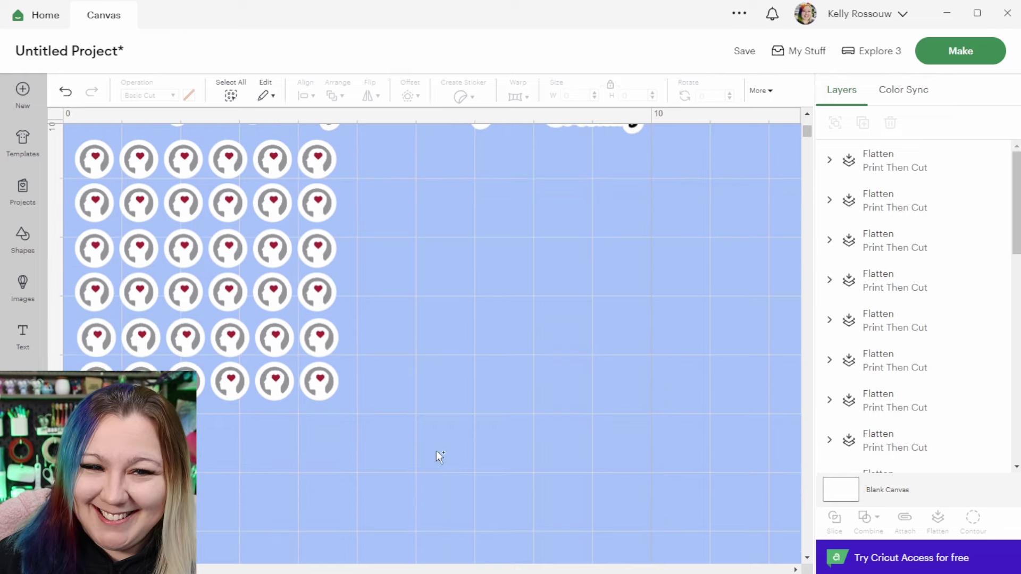
Select all the Content Plan, weekday and icon stickers and attach them into one sheet.
{"action": "scroll", "coordinate": [439, 391], "scroll_direction": "down", "scroll_amount": 2}
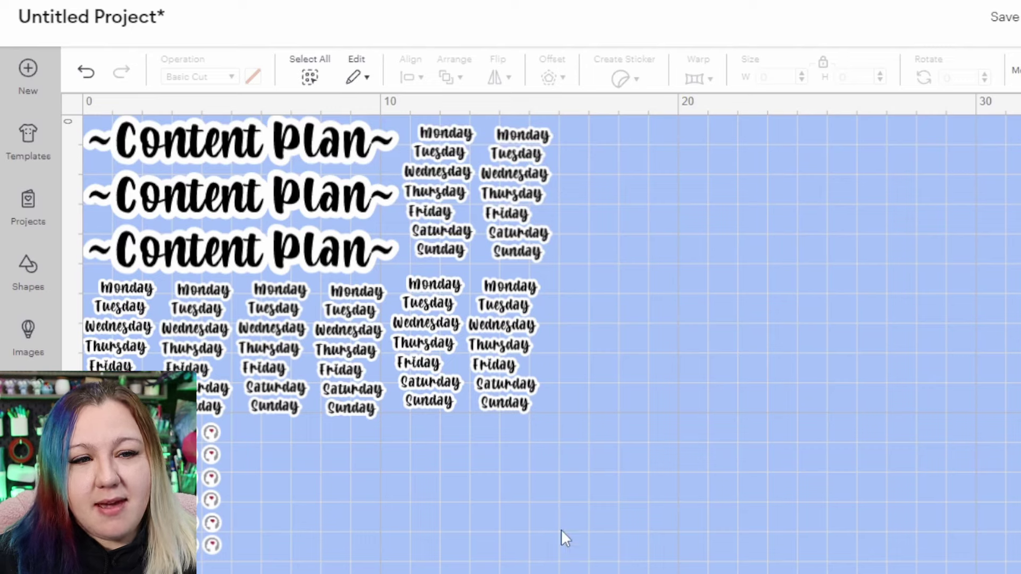
{"action": "left_click_drag", "start_coordinate": [620, 561], "coordinate": [42, 113]}
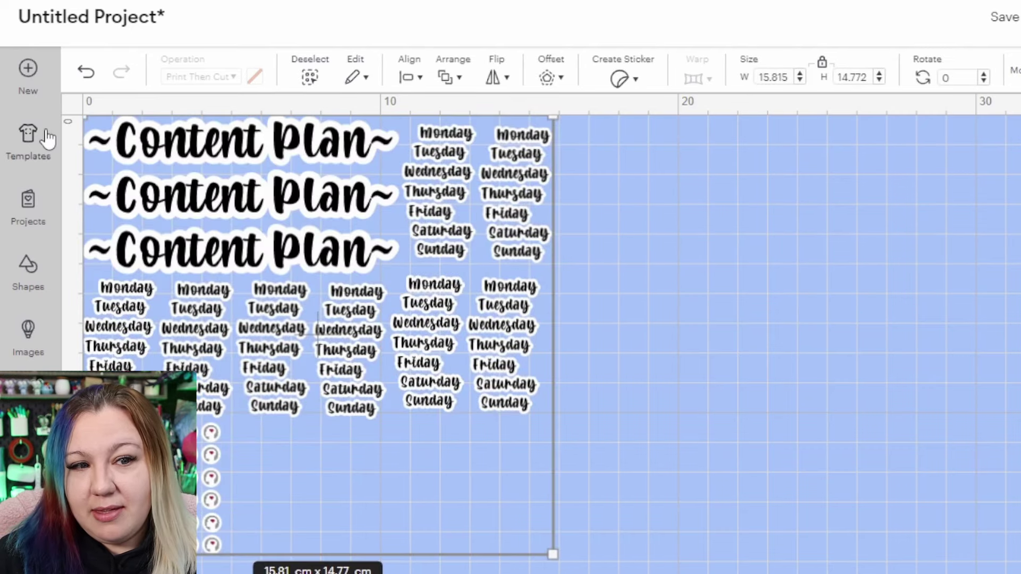
{"action": "right_click", "coordinate": [213, 204]}
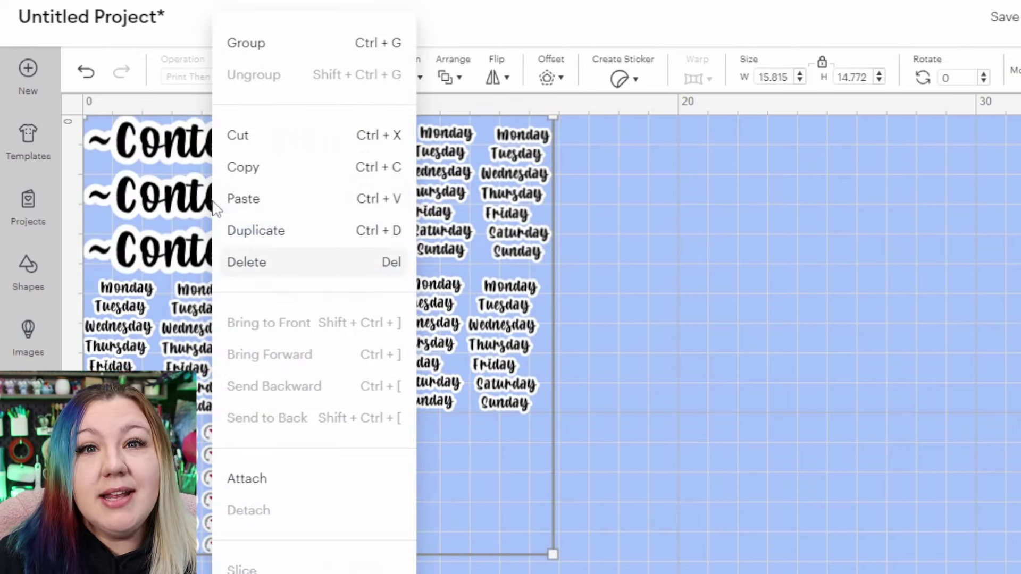
{"action": "left_click", "coordinate": [282, 481]}
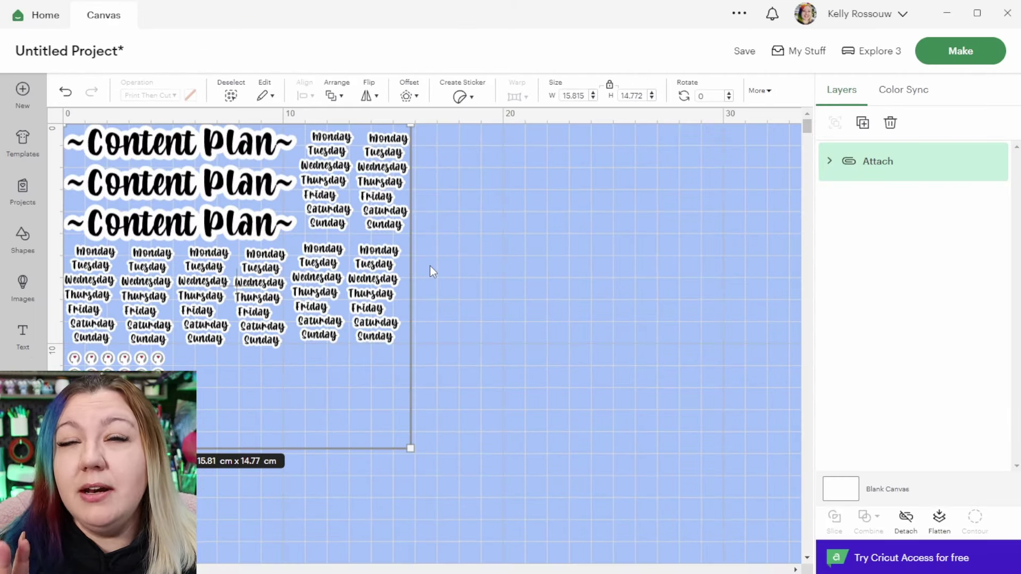